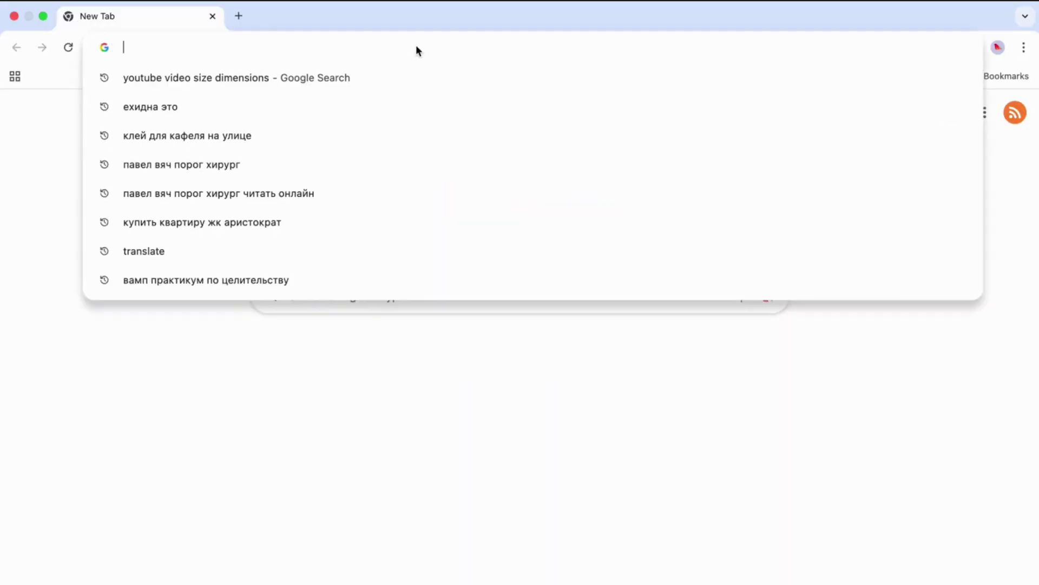
text(r)
key(Return)
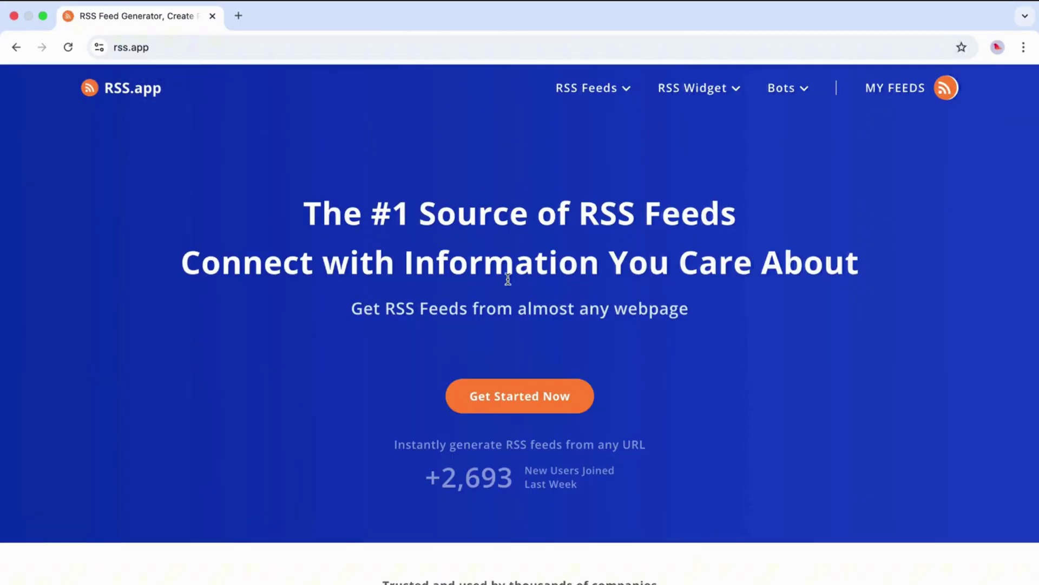
click(499, 400)
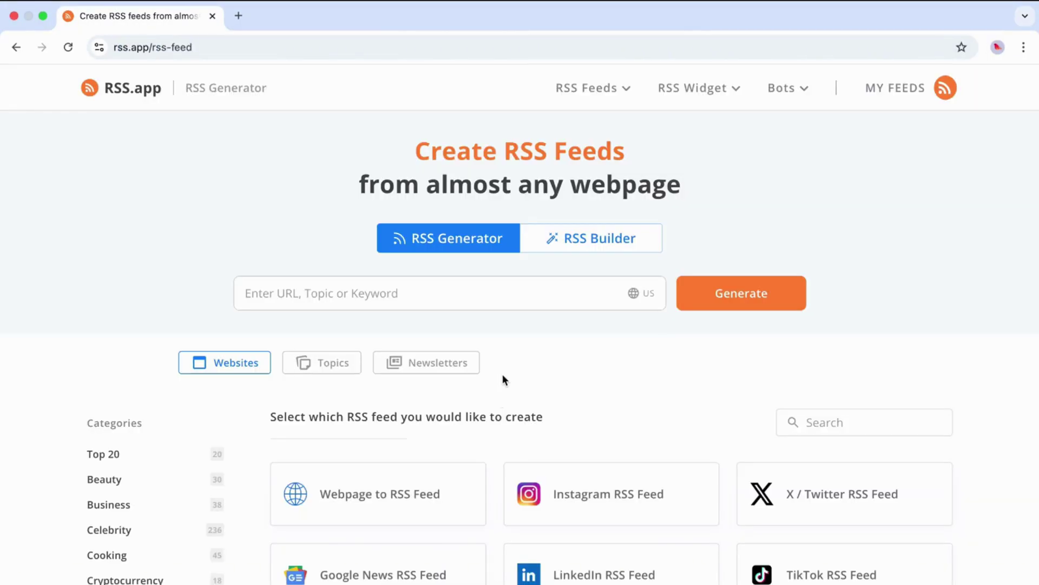
click(498, 301)
text(https://x.com/elonmusk)
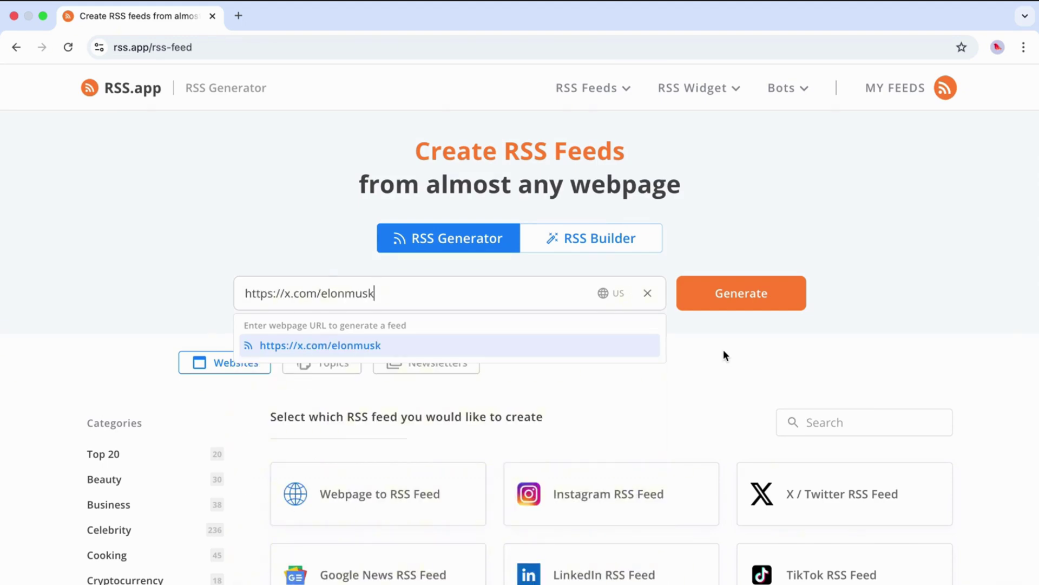
click(725, 297)
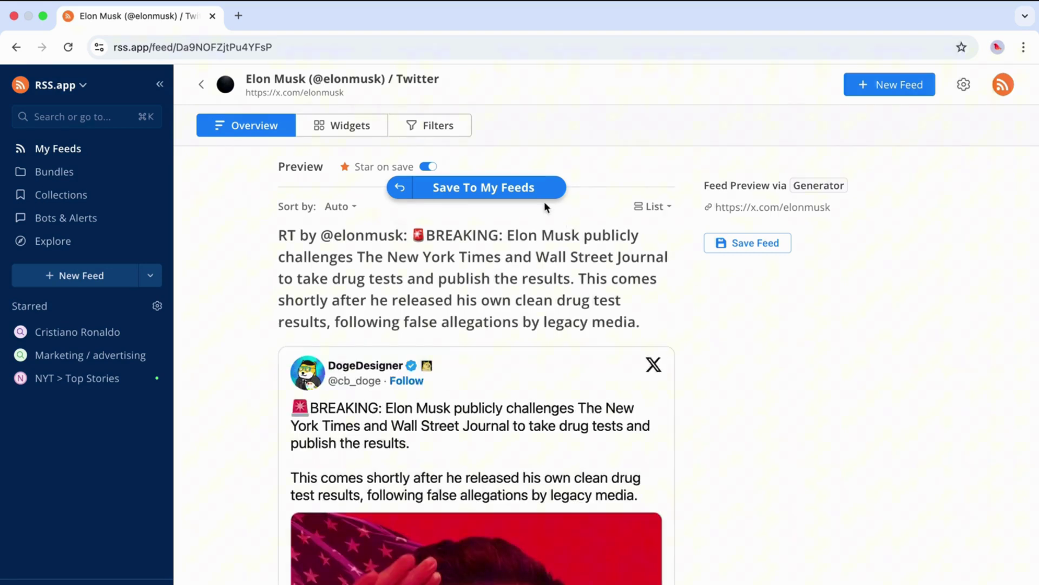
Save the Elon Musk feed, then start a Telegram alert and log in with Telegram.
click(529, 187)
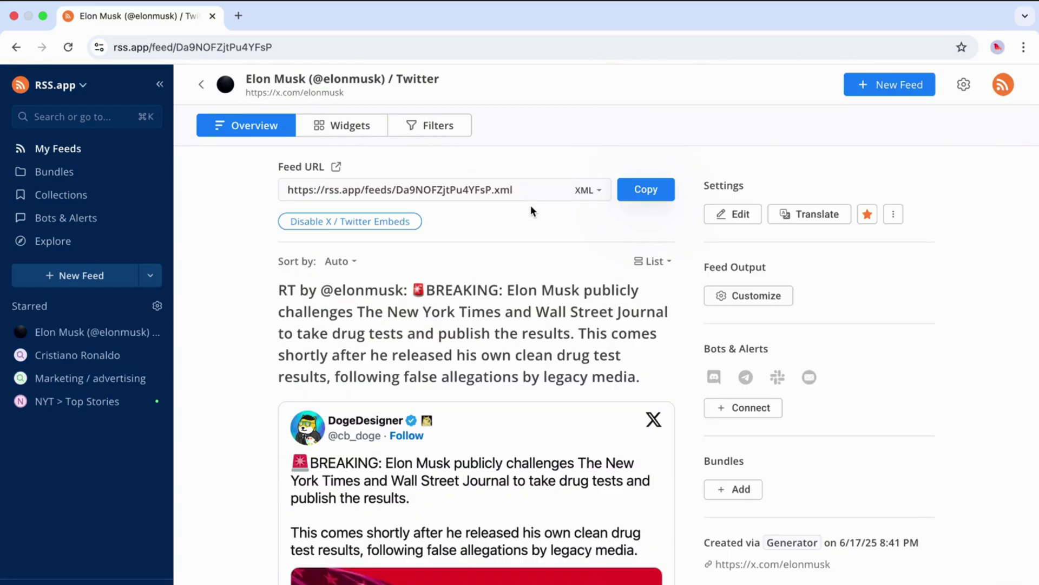
scroll(532, 209, down, 5)
scroll(531, 211, down, 5)
scroll(531, 209, down, 5)
scroll(530, 209, down, 5)
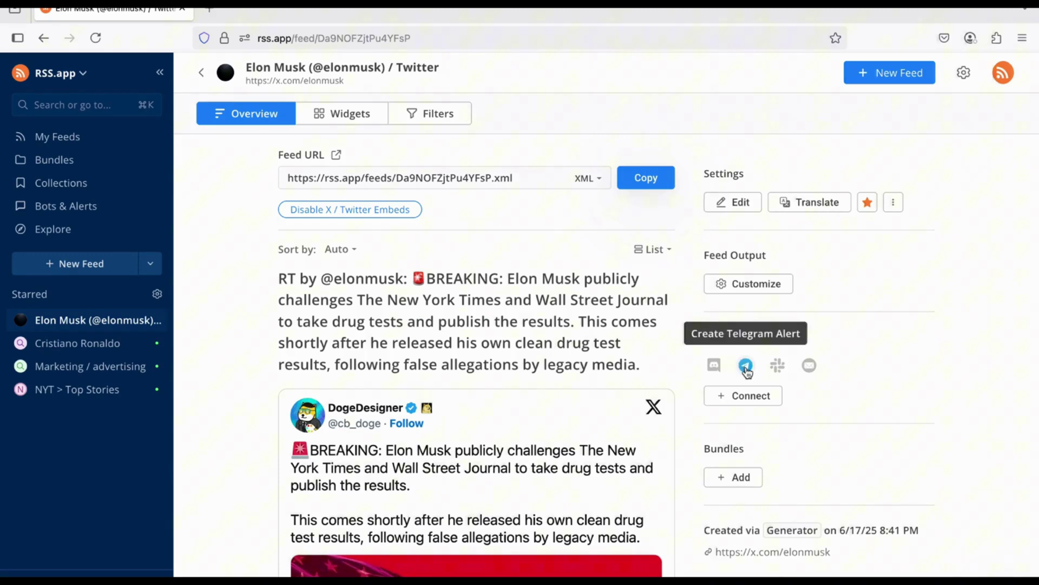
click(746, 367)
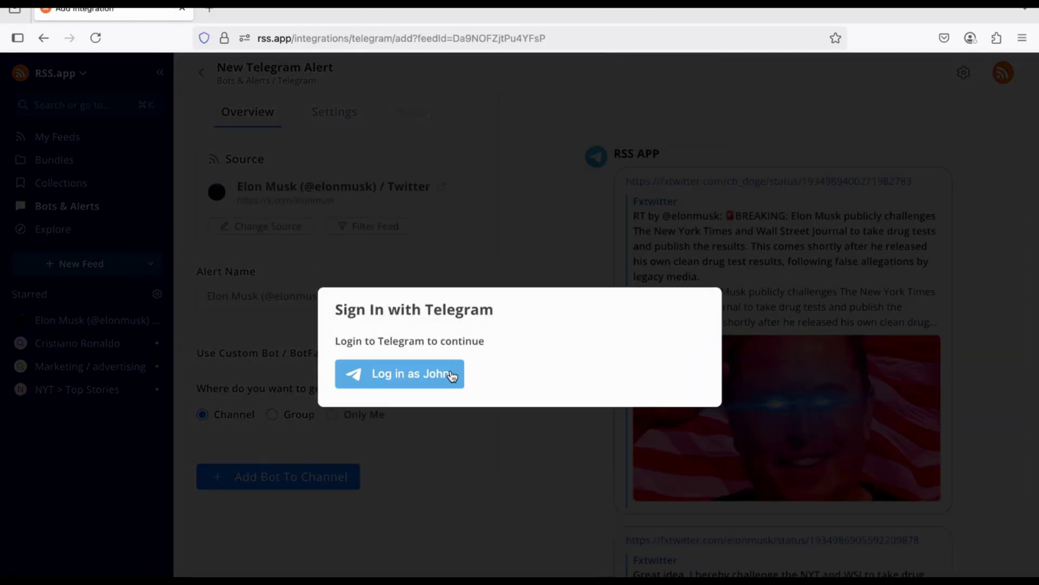
click(451, 375)
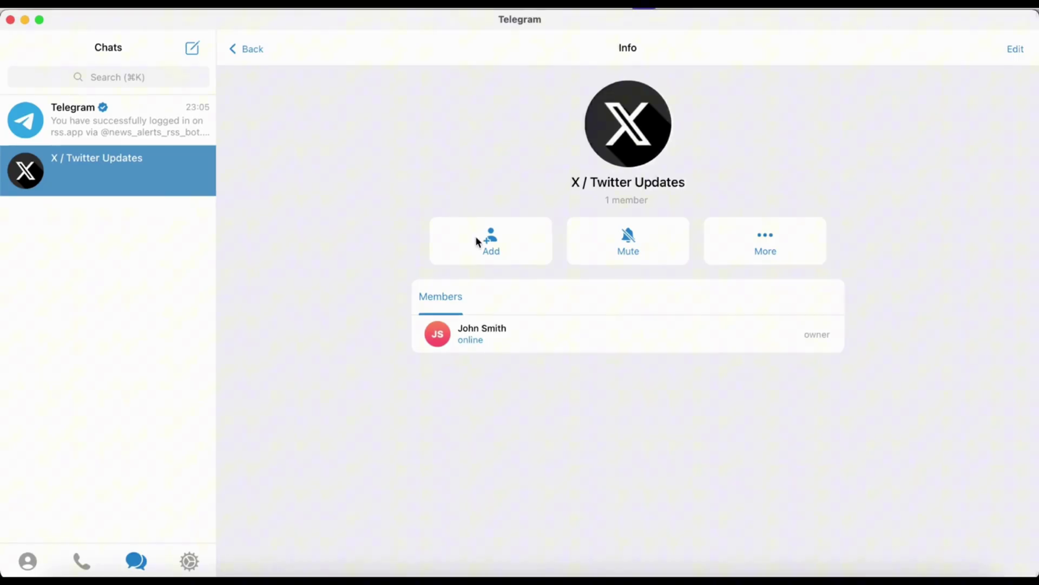
Add the RSS.app bot to the X / Twitter Updates group, then return from group info.
click(475, 239)
text(news_alerts_)
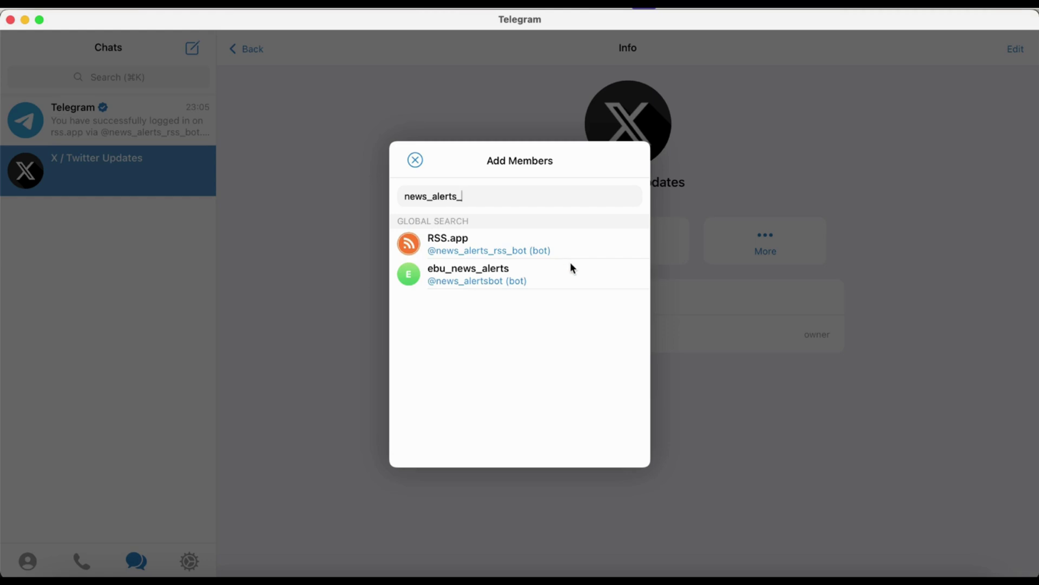
click(556, 243)
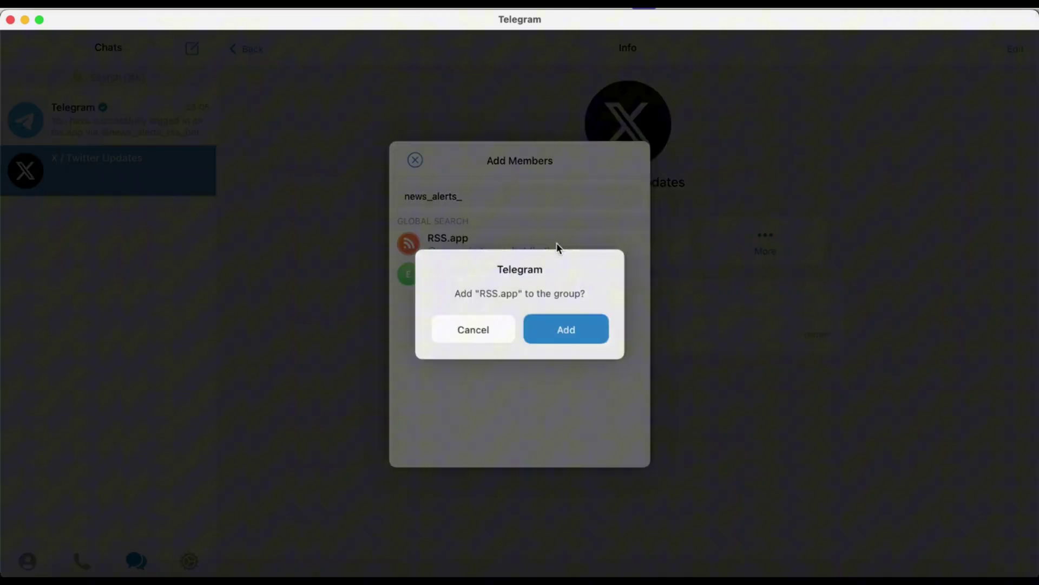
click(565, 332)
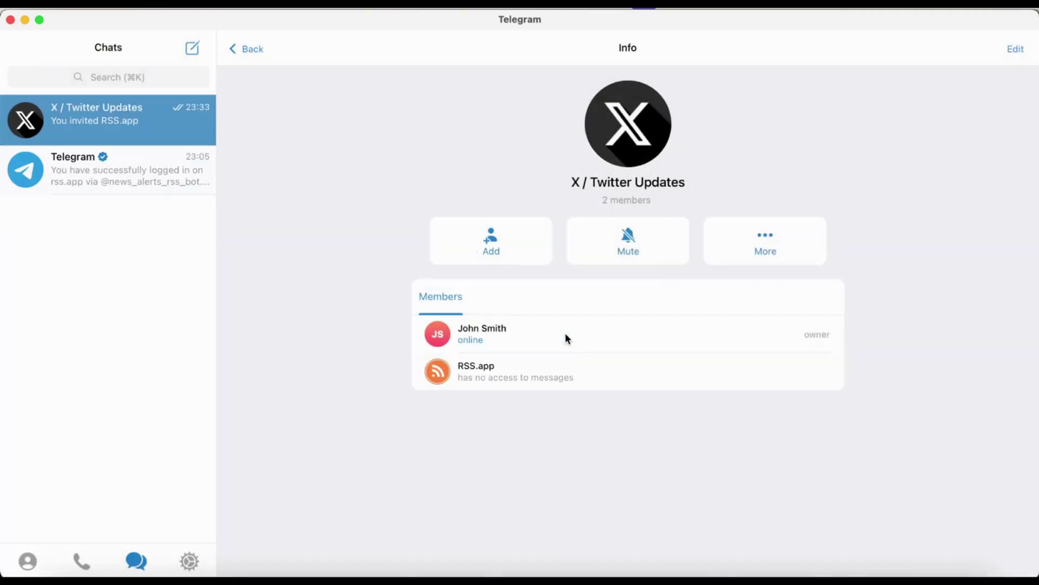
click(252, 49)
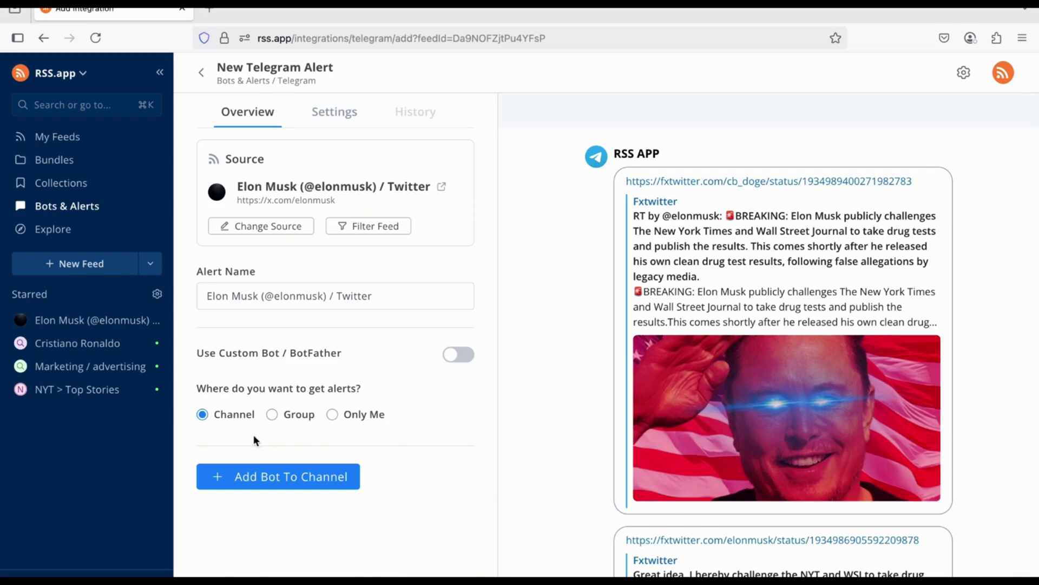
Set the alert destination to the X / Twitter Updates group and save the alert.
click(303, 416)
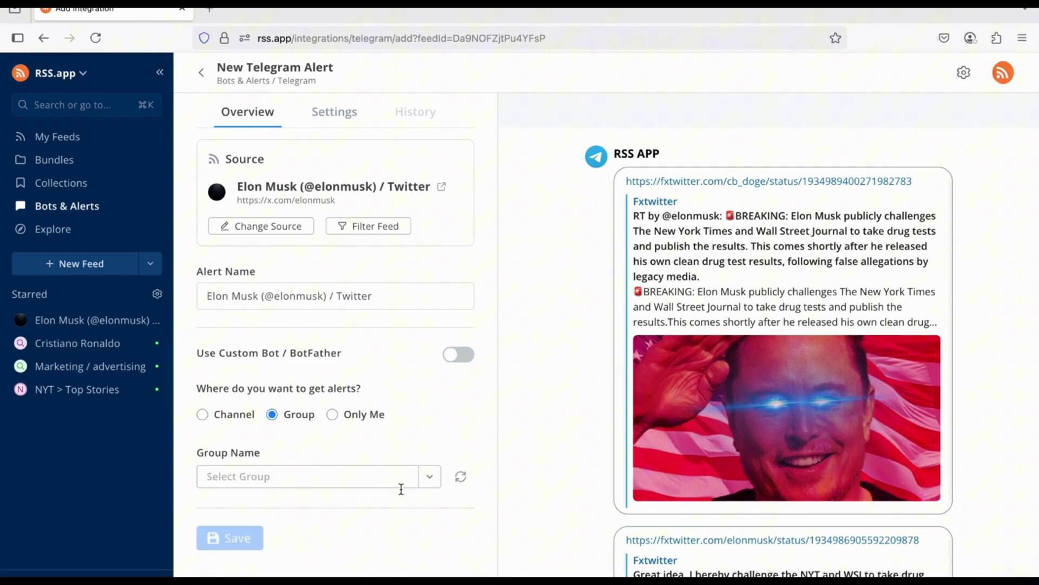
click(433, 481)
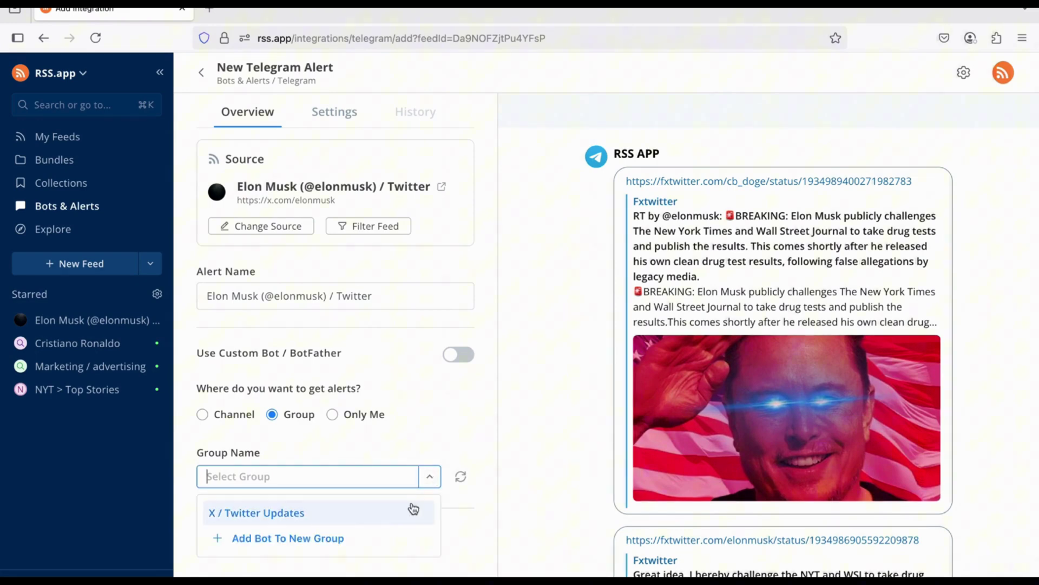
click(362, 520)
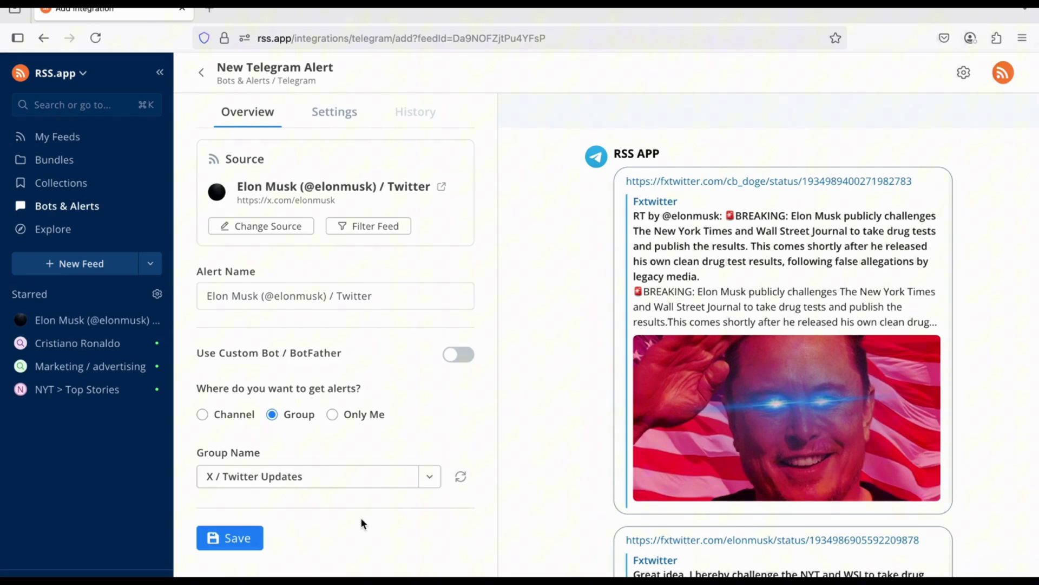
click(244, 537)
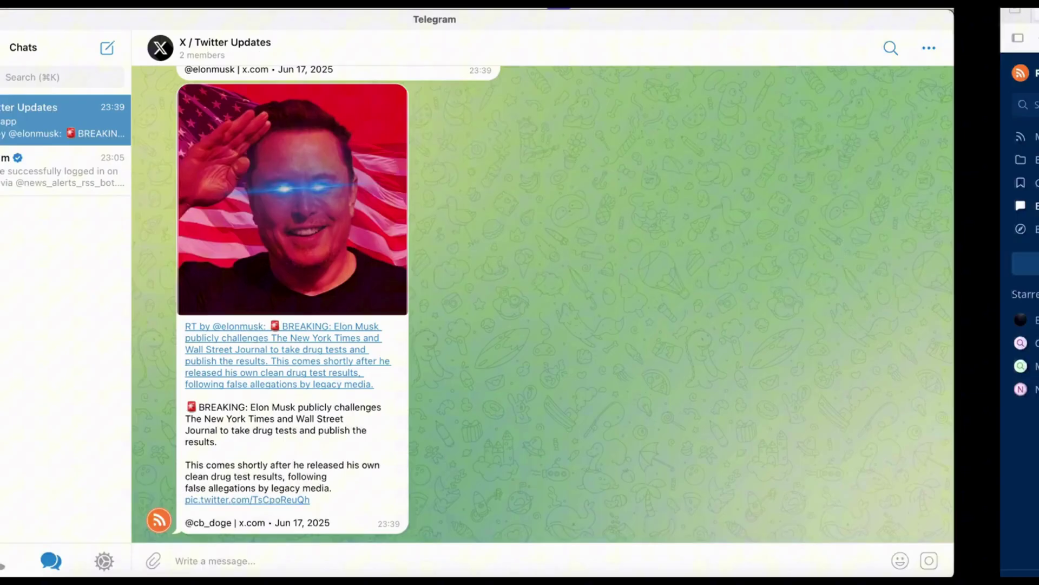
scroll(454, 371, up, 3)
scroll(453, 369, up, 3)
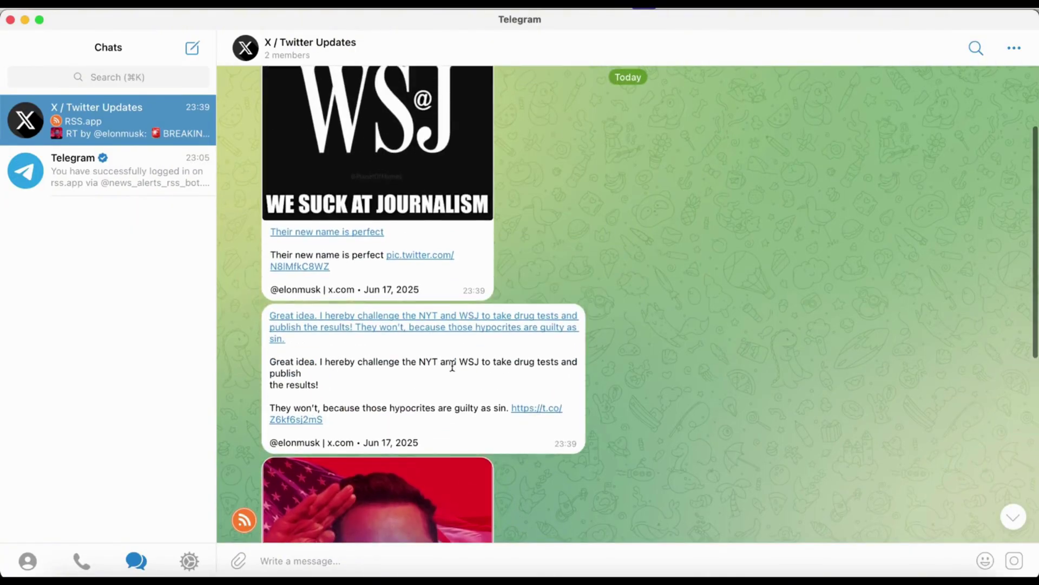
scroll(452, 367, up, 2)
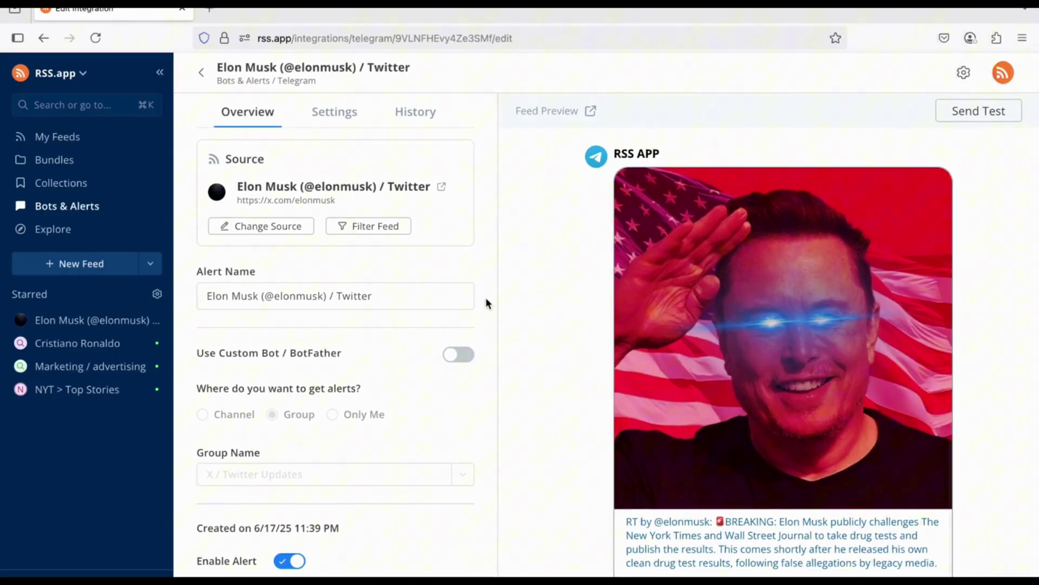
Switch off the Title and Link in Title card elements, keeping image and description on.
click(465, 357)
click(455, 356)
click(331, 107)
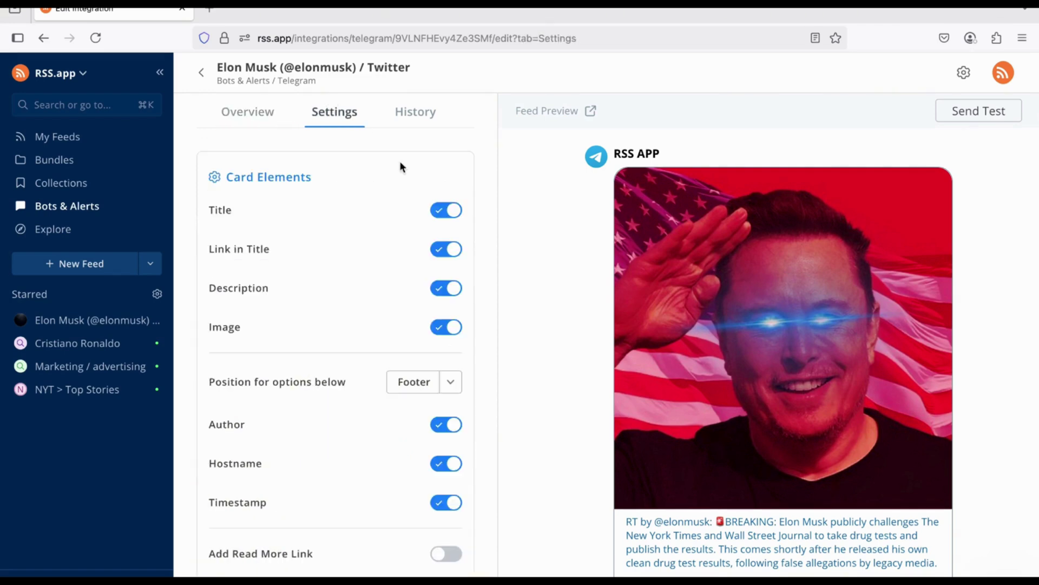
click(446, 211)
click(447, 249)
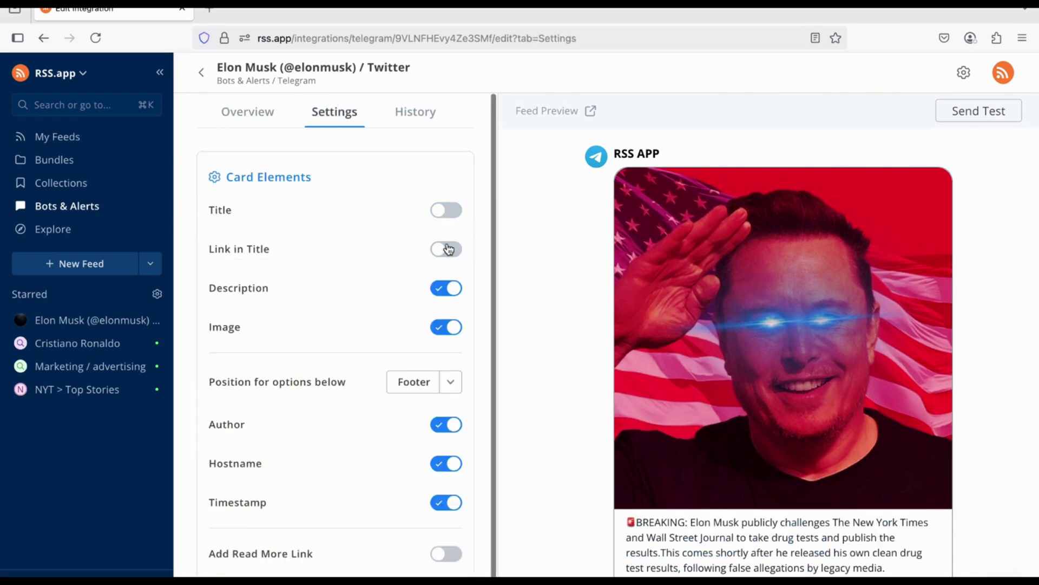
click(445, 328)
click(446, 288)
click(452, 326)
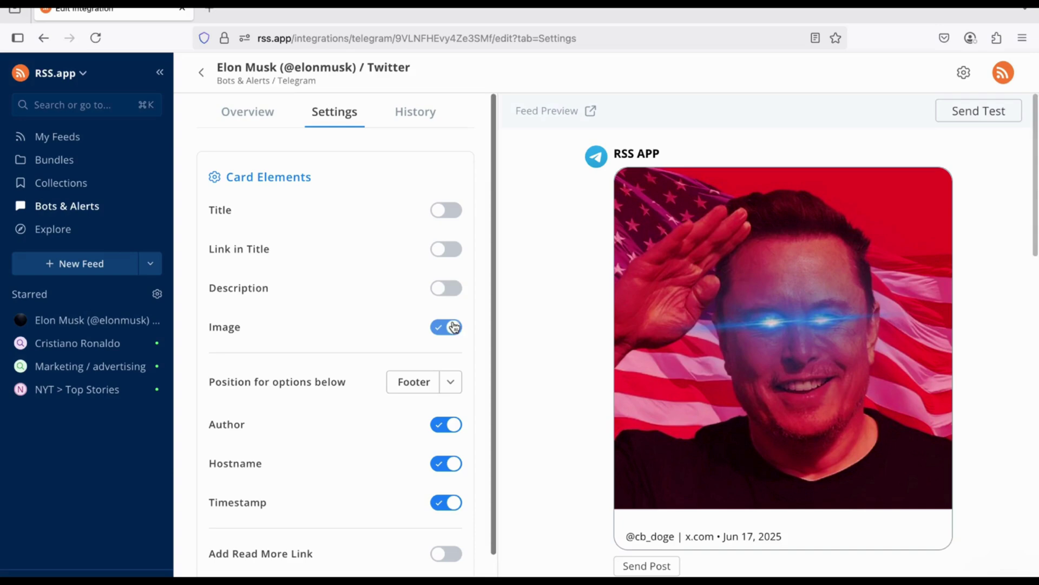
click(448, 289)
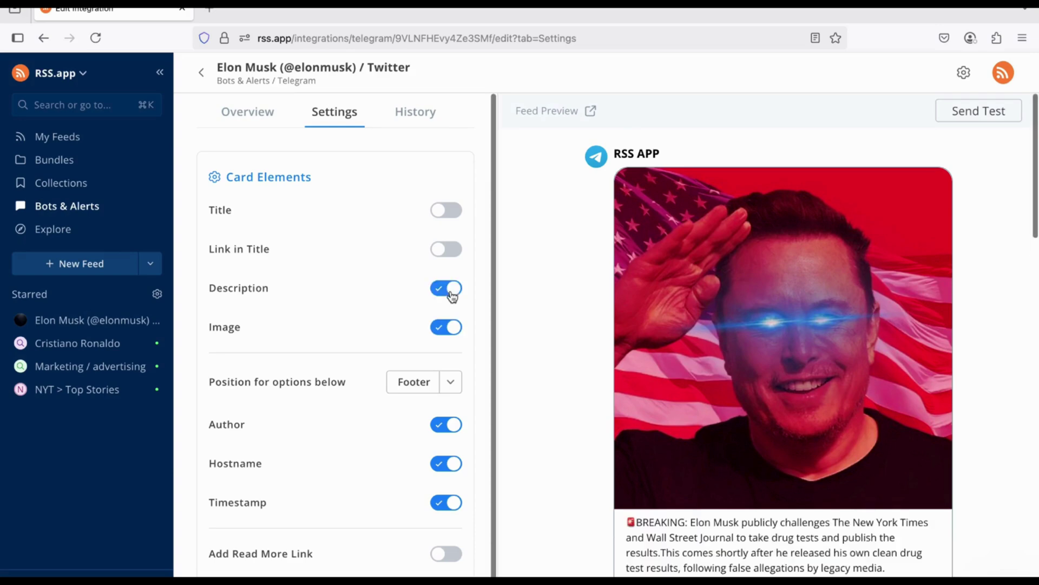
Show the alert's History and list the 3 posts delivered on 6/17/2025.
click(411, 123)
click(426, 178)
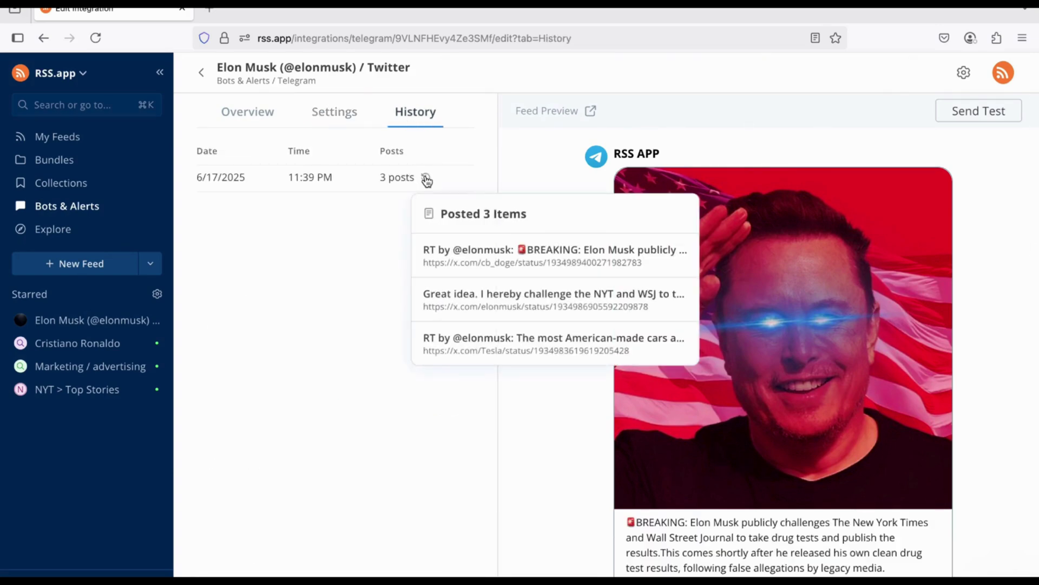